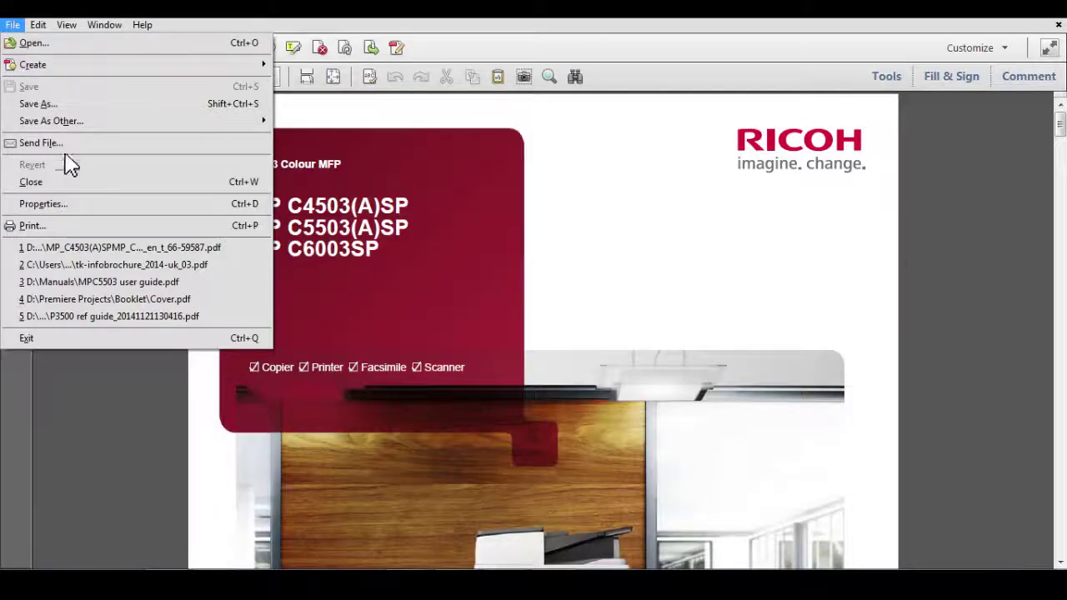
Step: In the Ricoh MP C5503 properties, turn 2 sided Off, set Booklet to Magazine and Staple to 2 at Center
{"action": "left_click", "coordinate": [93, 225]}
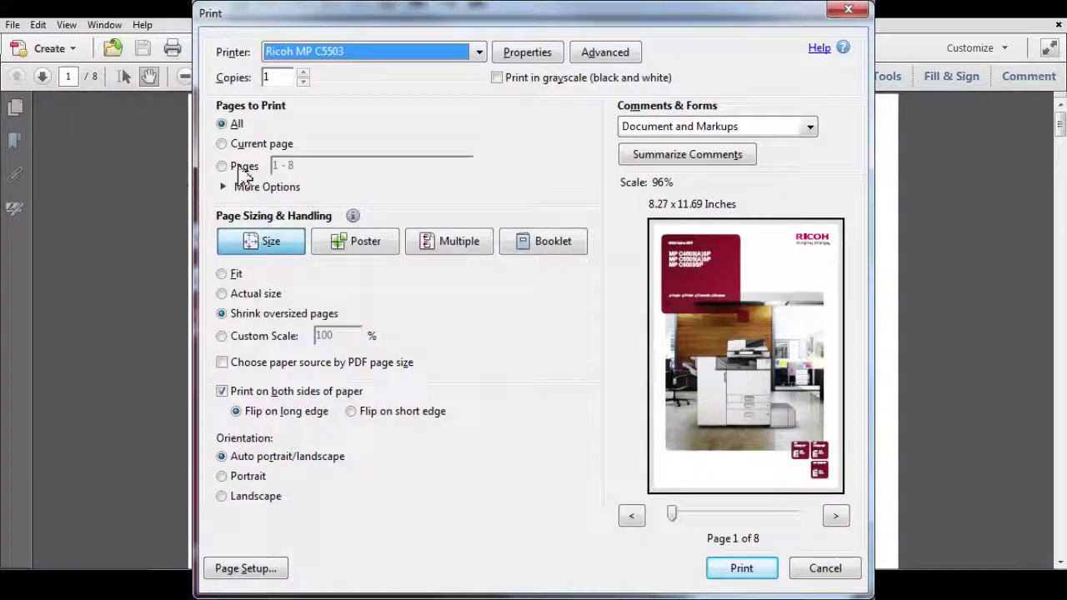
{"action": "left_click", "coordinate": [528, 53]}
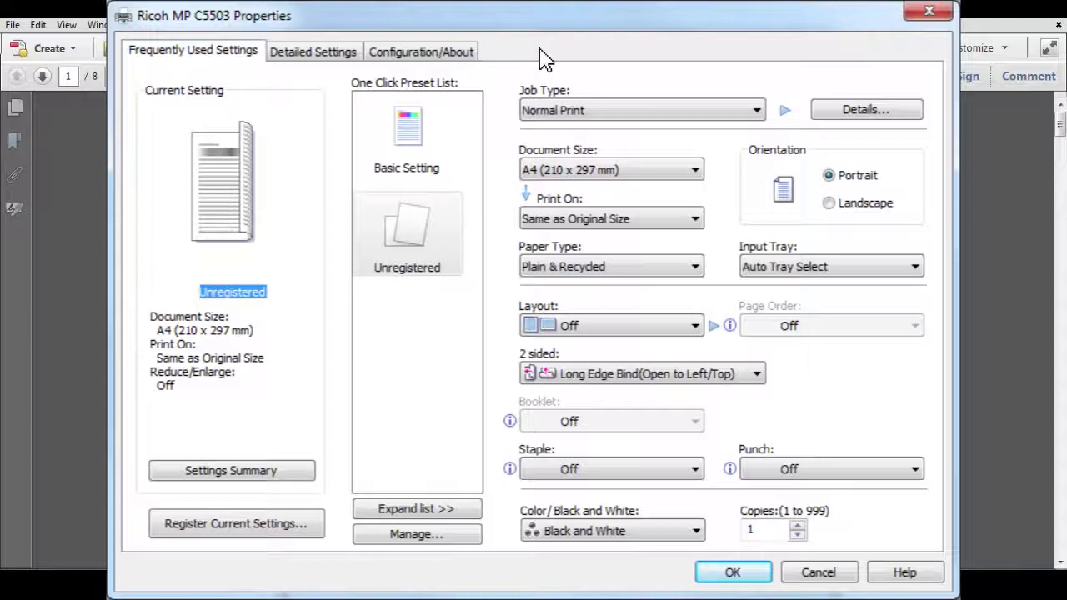
{"action": "left_click", "coordinate": [621, 377]}
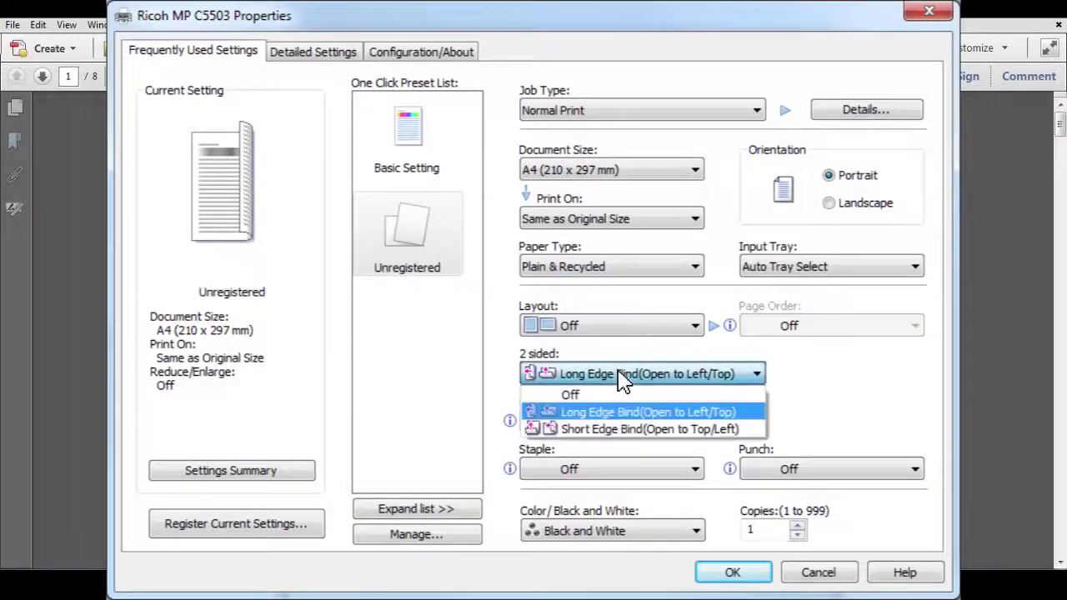
{"action": "left_click", "coordinate": [624, 396]}
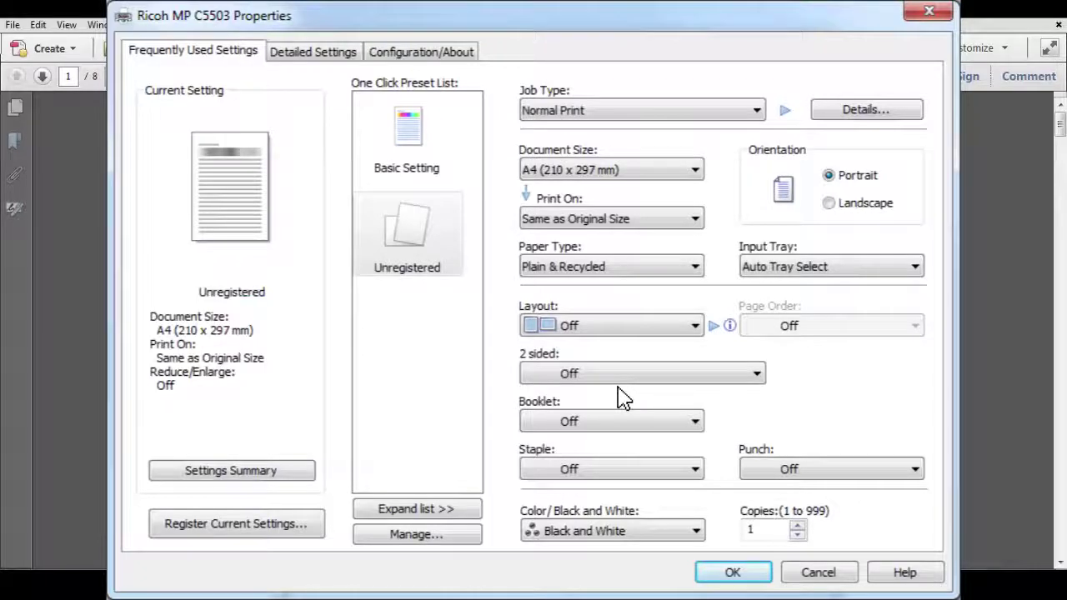
{"action": "left_click", "coordinate": [618, 420]}
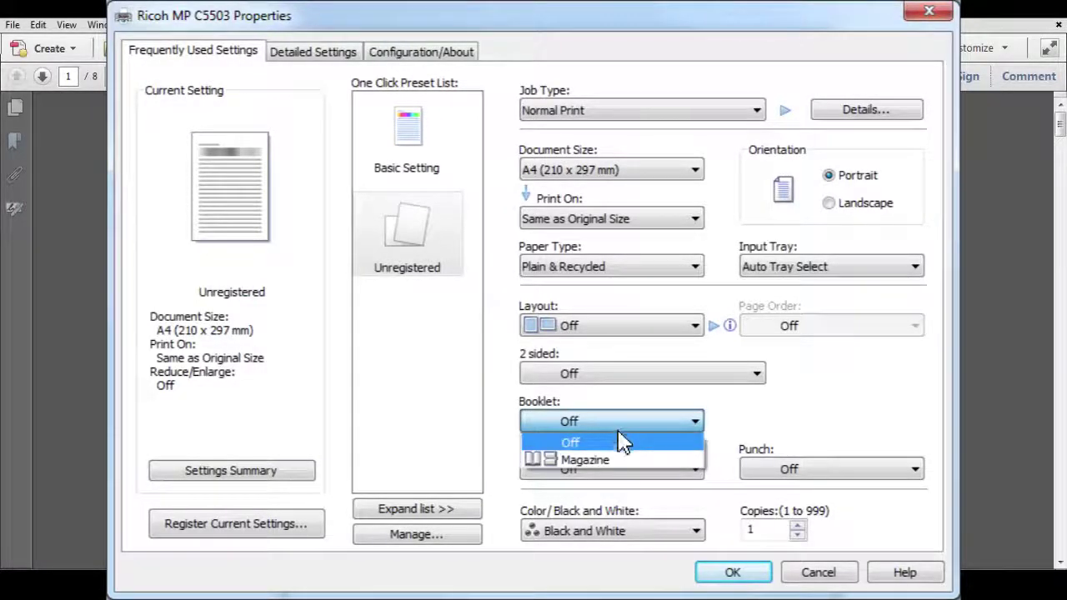
{"action": "left_click", "coordinate": [624, 462]}
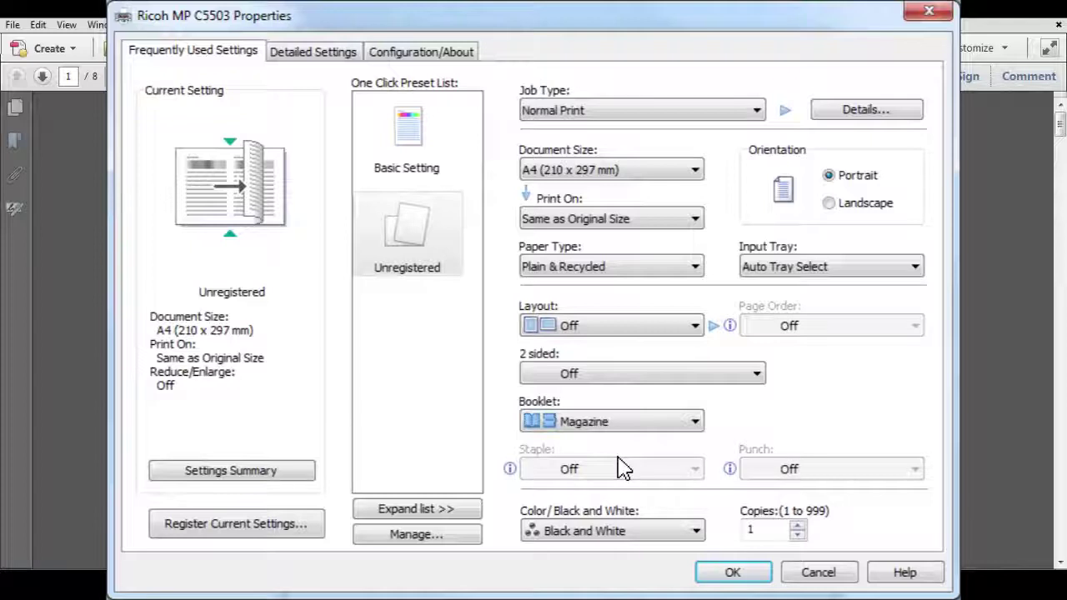
{"action": "left_click", "coordinate": [622, 472]}
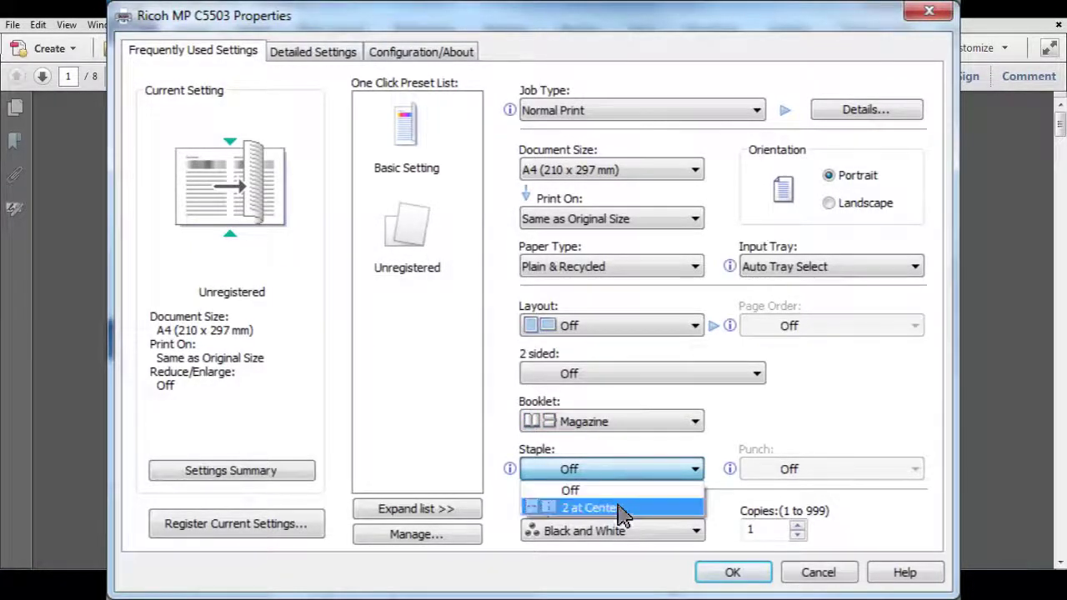
{"action": "left_click", "coordinate": [624, 508]}
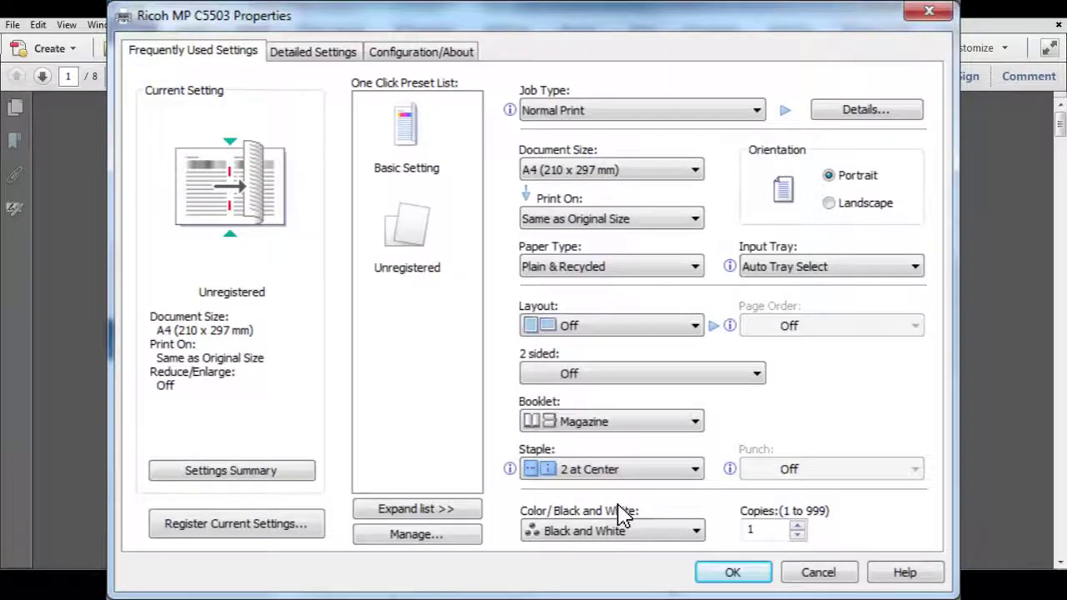
Step: Register the current booklet settings as One Click Preset 'A5 Booklet BW'
{"action": "left_click", "coordinate": [259, 538]}
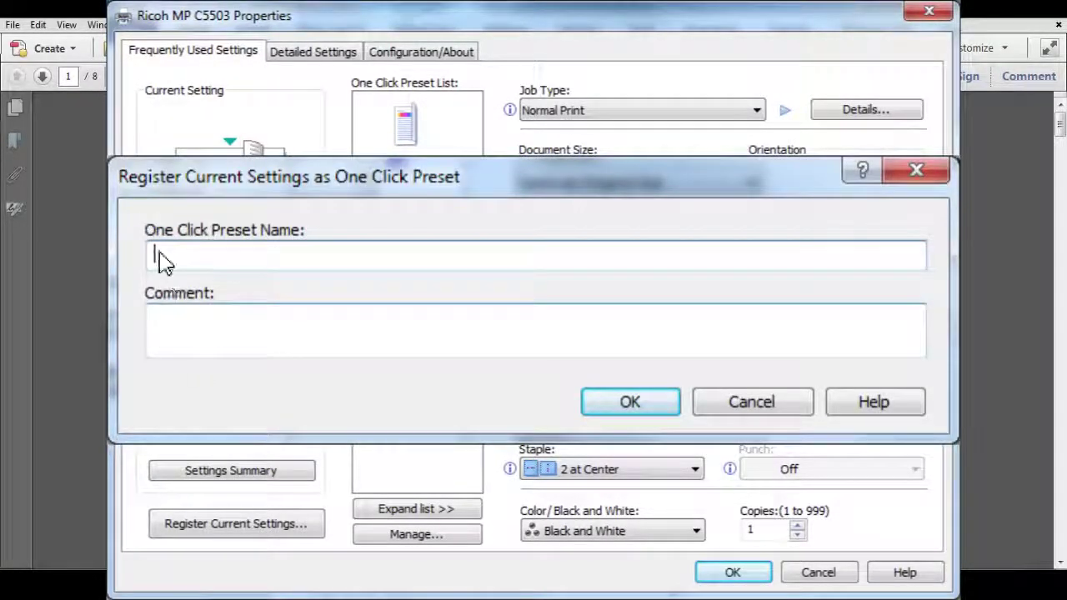
{"action": "type", "text": "A5 Booklet BW"}
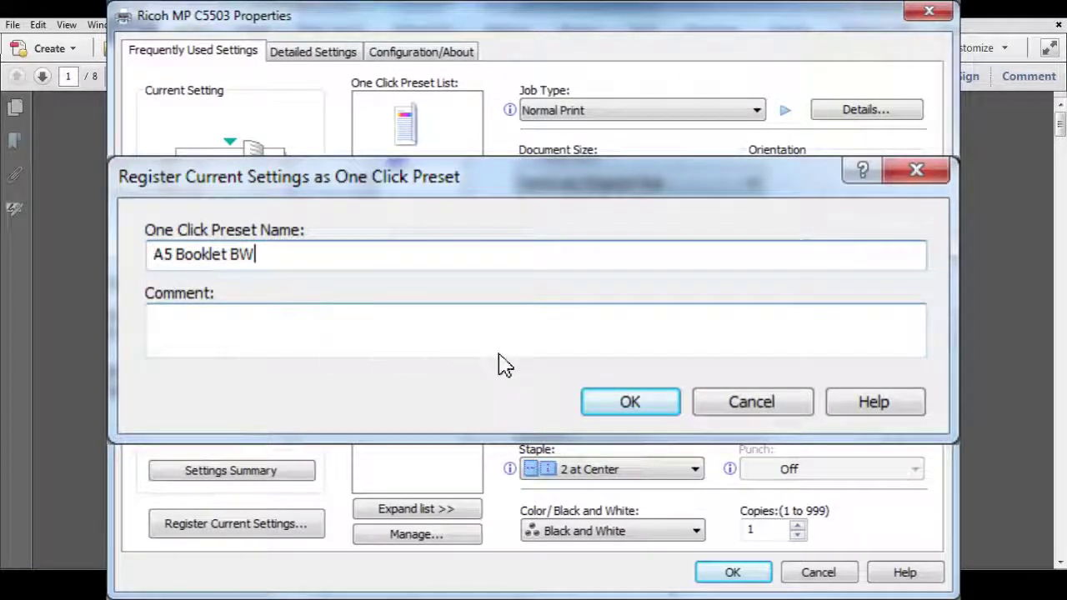
{"action": "left_click", "coordinate": [621, 401]}
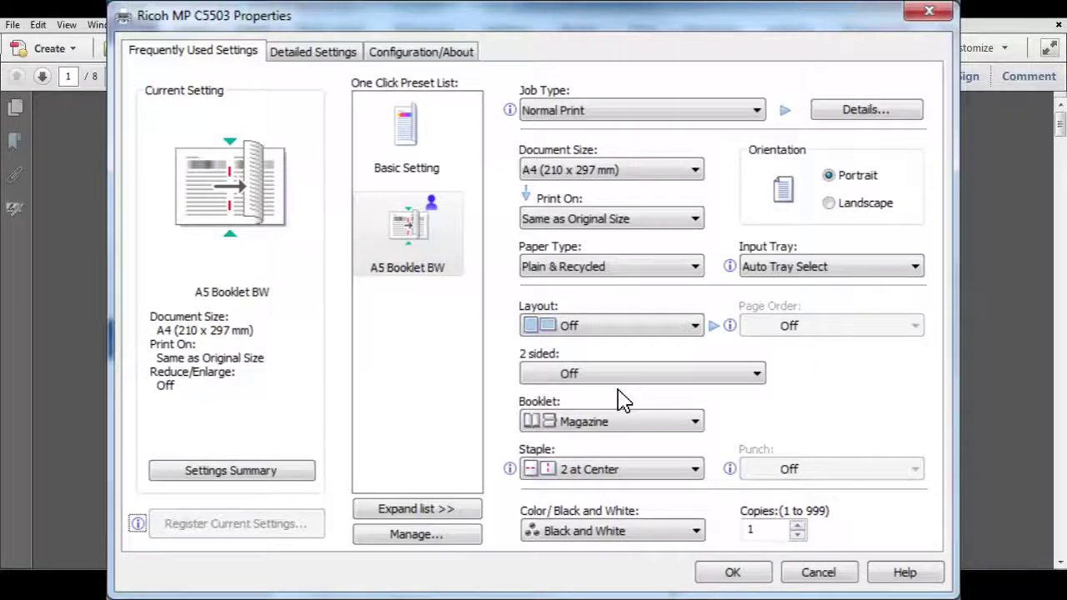
Step: Switch output to Color and register it as One Click Preset 'A5 Booklet Colour'
{"action": "left_click", "coordinate": [669, 534]}
{"action": "left_click", "coordinate": [671, 553]}
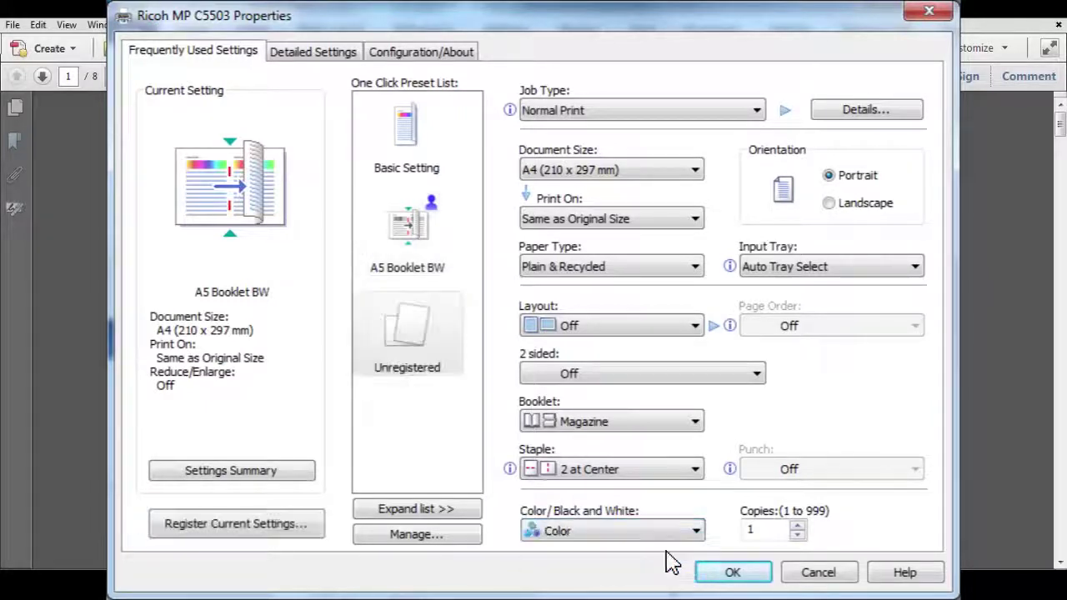
{"action": "left_click", "coordinate": [310, 529]}
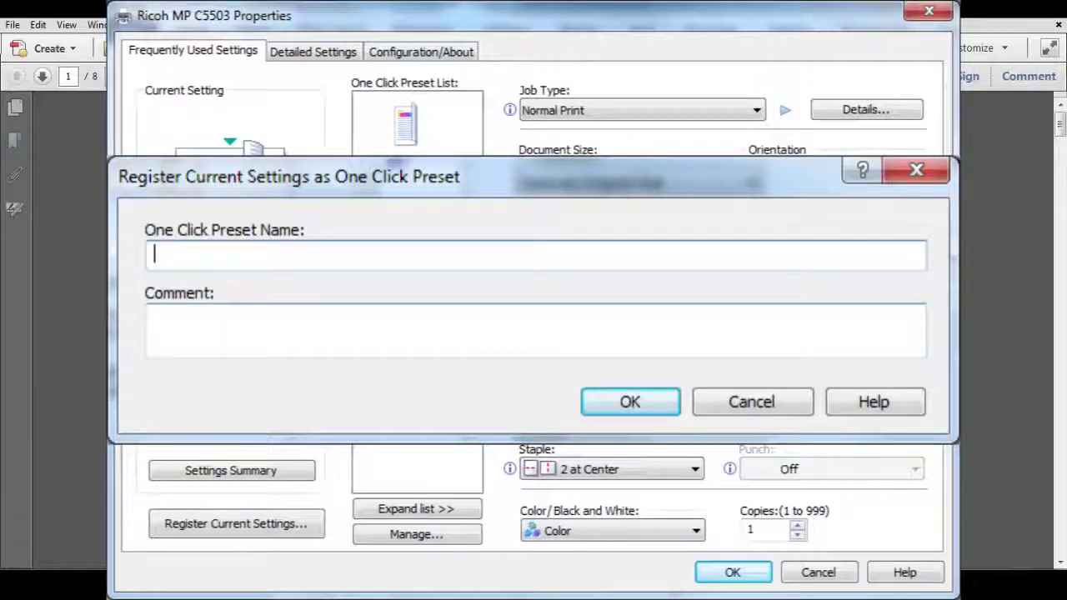
{"action": "type", "text": "A5 Booklet Colour"}
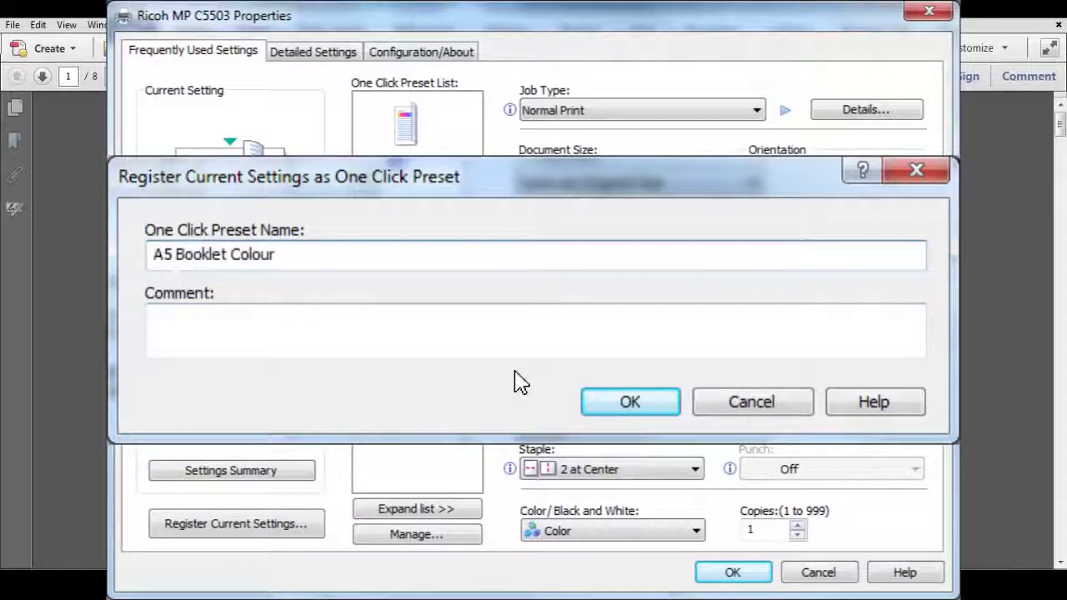
{"action": "left_click", "coordinate": [615, 409]}
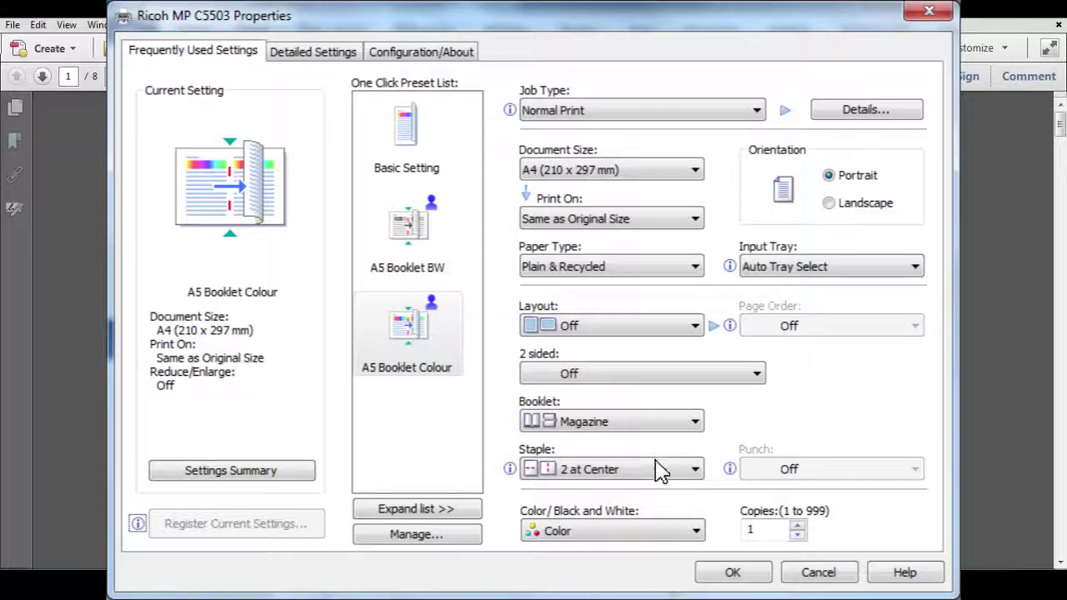
Step: Accept the Ricoh driver settings with OK and print the brochure
{"action": "left_click", "coordinate": [734, 573]}
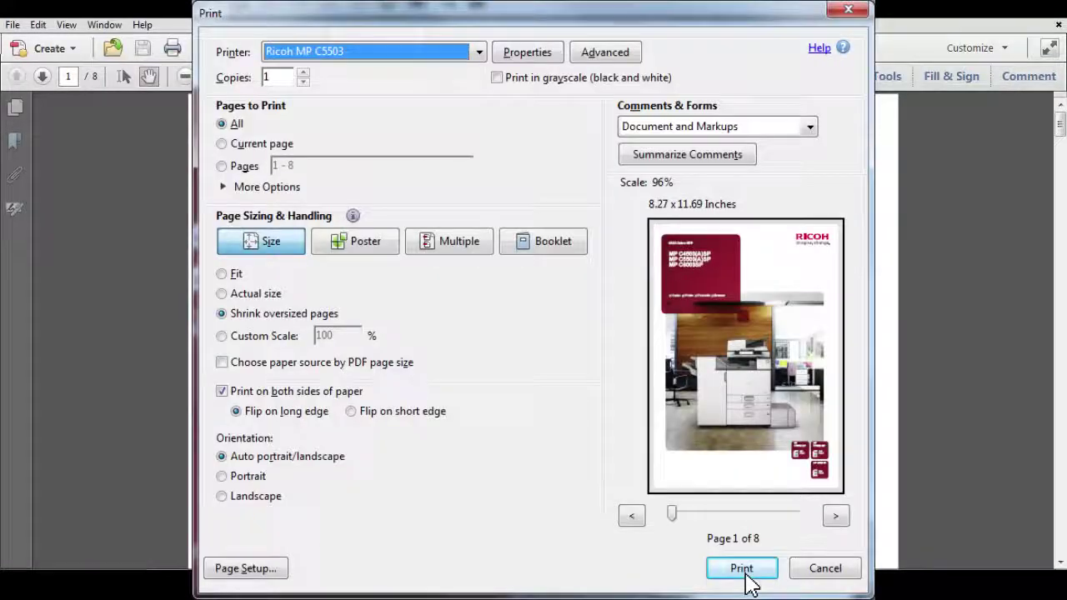
{"action": "left_click", "coordinate": [742, 571]}
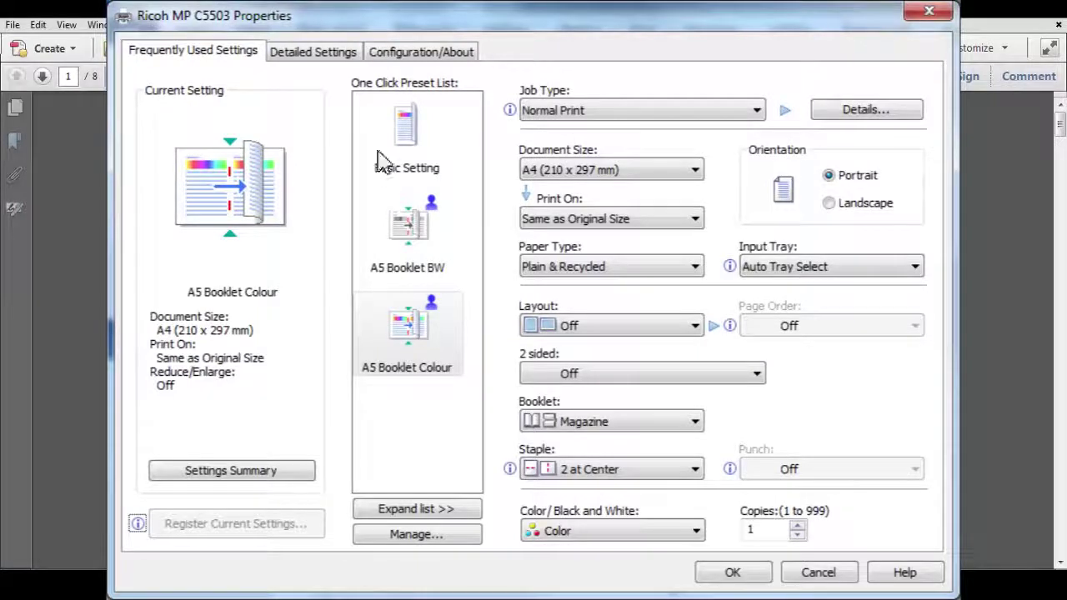
Step: In Detailed Settings, set Reduce/Enlarge to Fit to Print Size and Print On to A3 (297 x 420 mm)
{"action": "left_click", "coordinate": [338, 56]}
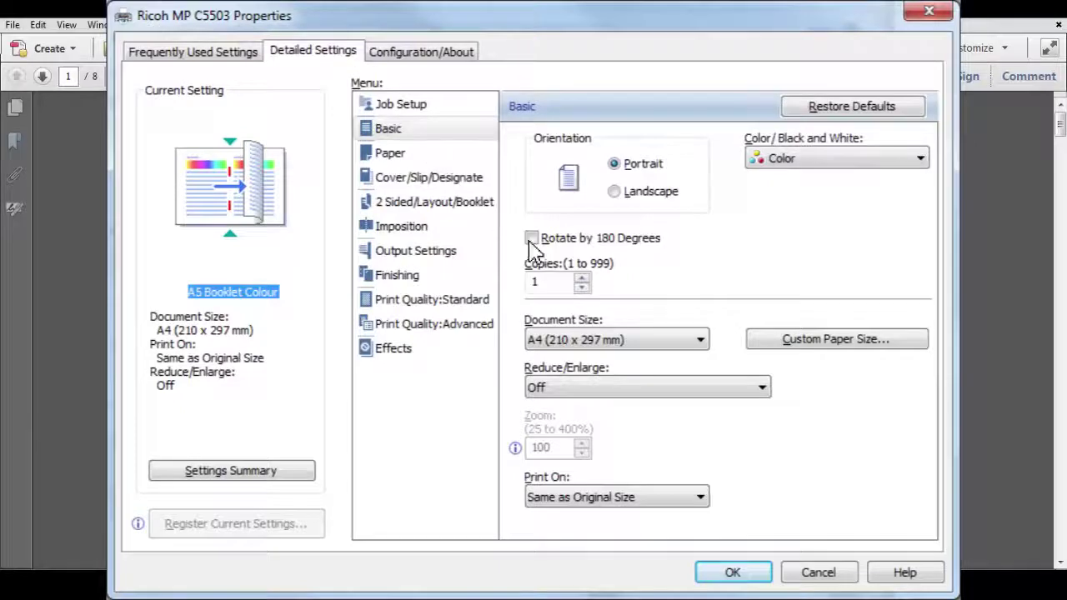
{"action": "left_click", "coordinate": [677, 394]}
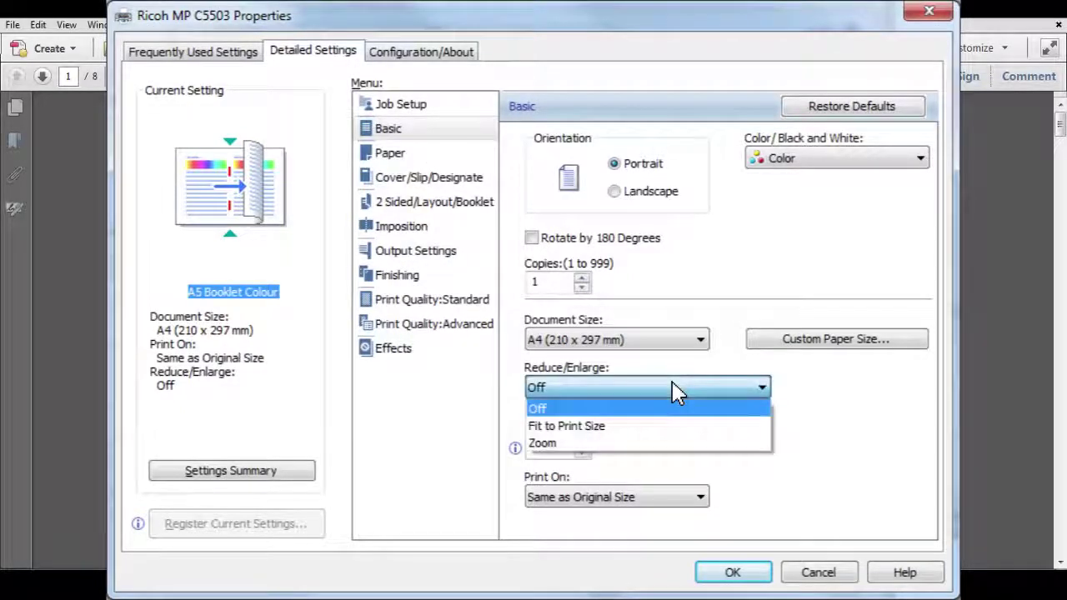
{"action": "left_click", "coordinate": [676, 429]}
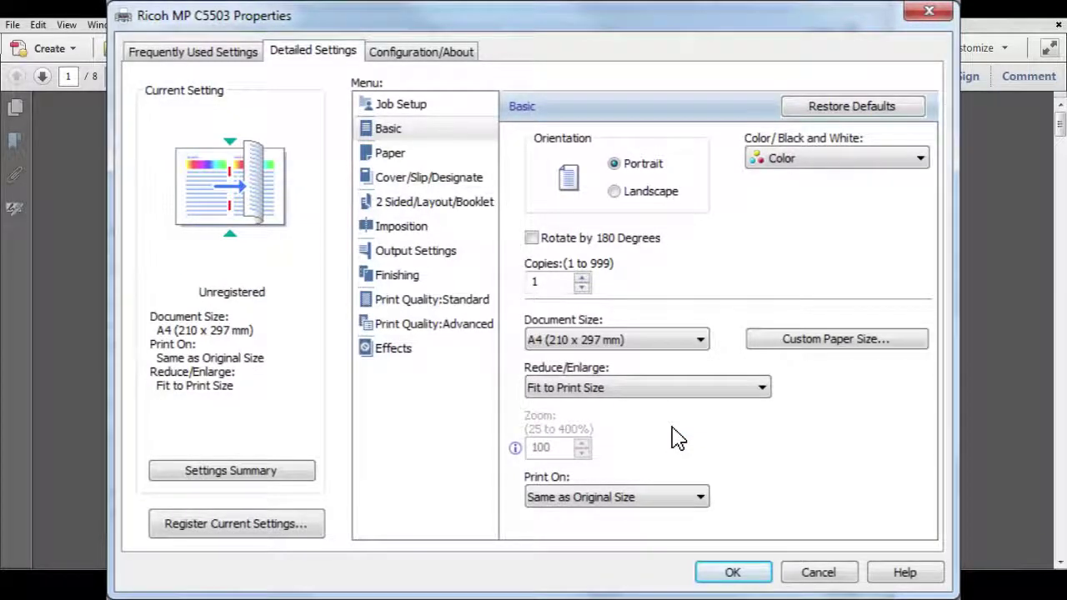
{"action": "left_click", "coordinate": [677, 497]}
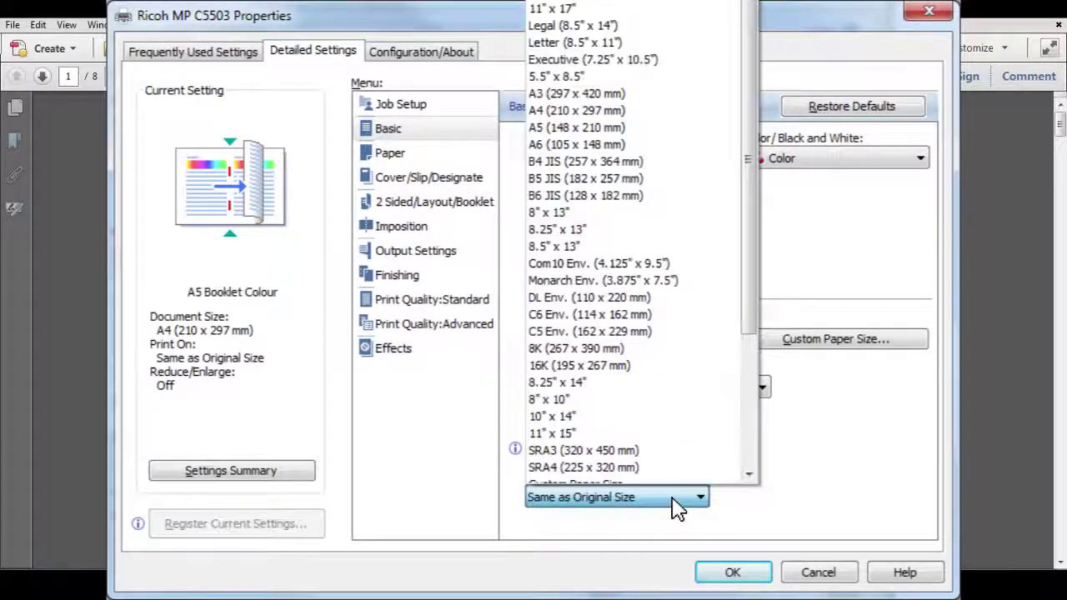
{"action": "left_click", "coordinate": [672, 94]}
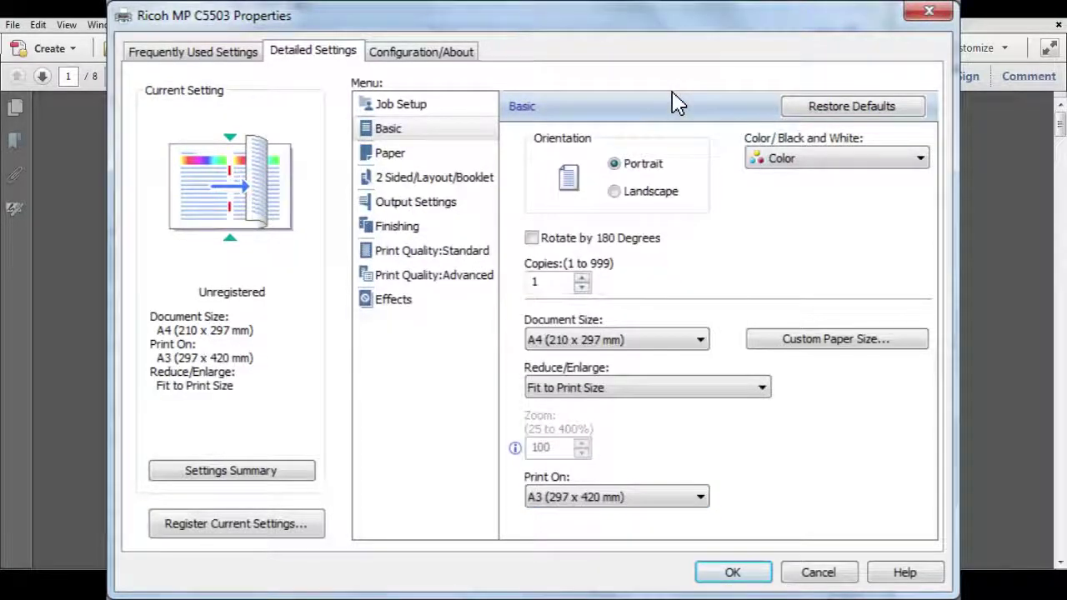
Step: Register the settings as One Click Preset 'A4 Booklet Colour' and close the properties window
{"action": "left_click", "coordinate": [304, 521]}
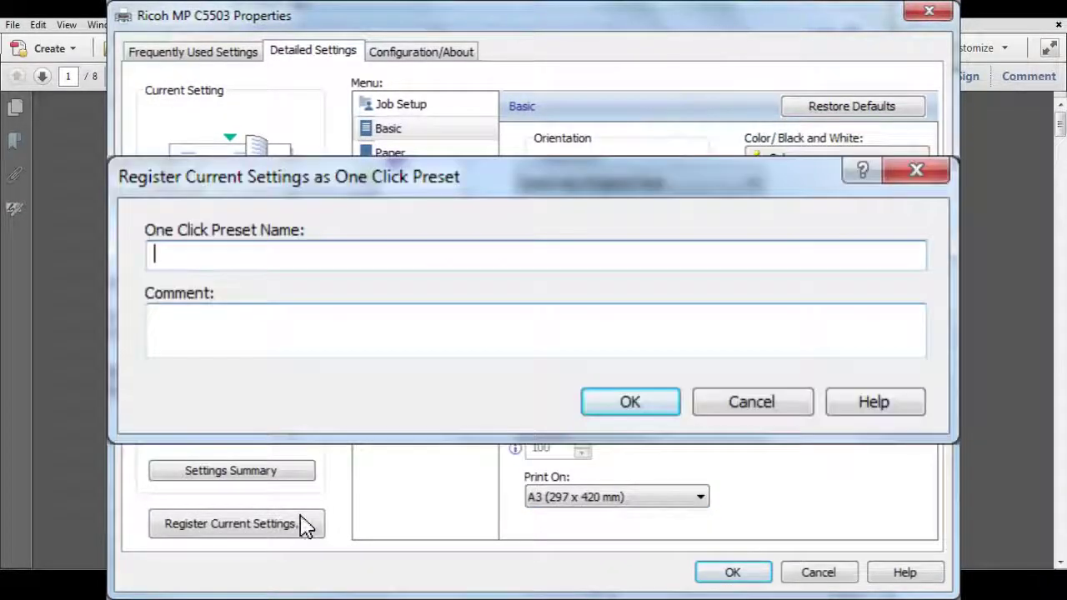
{"action": "type", "text": "A4 Booklet Colour"}
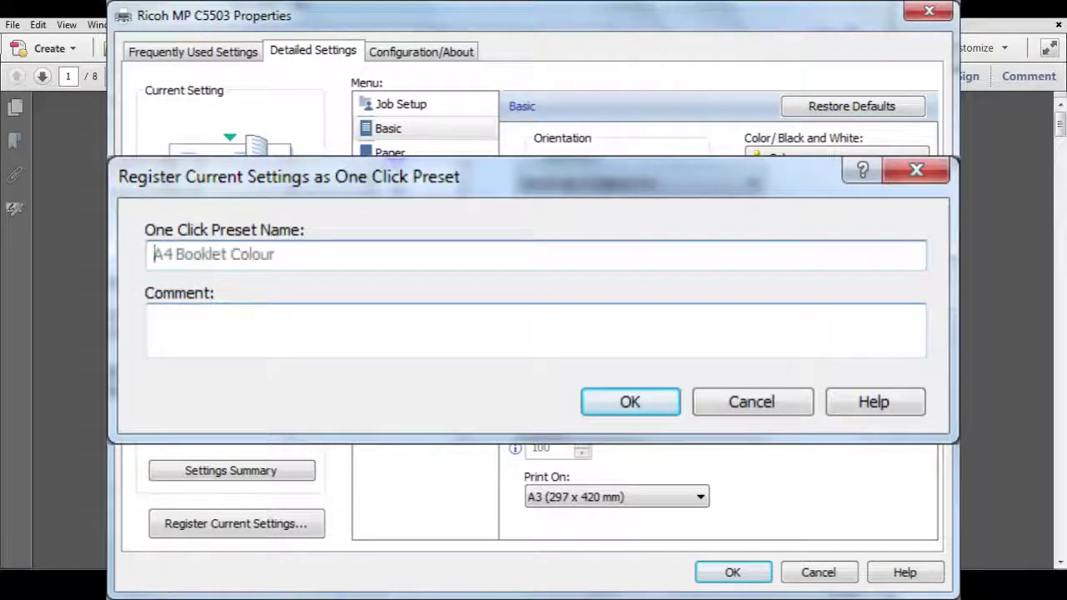
{"action": "left_click", "coordinate": [655, 418]}
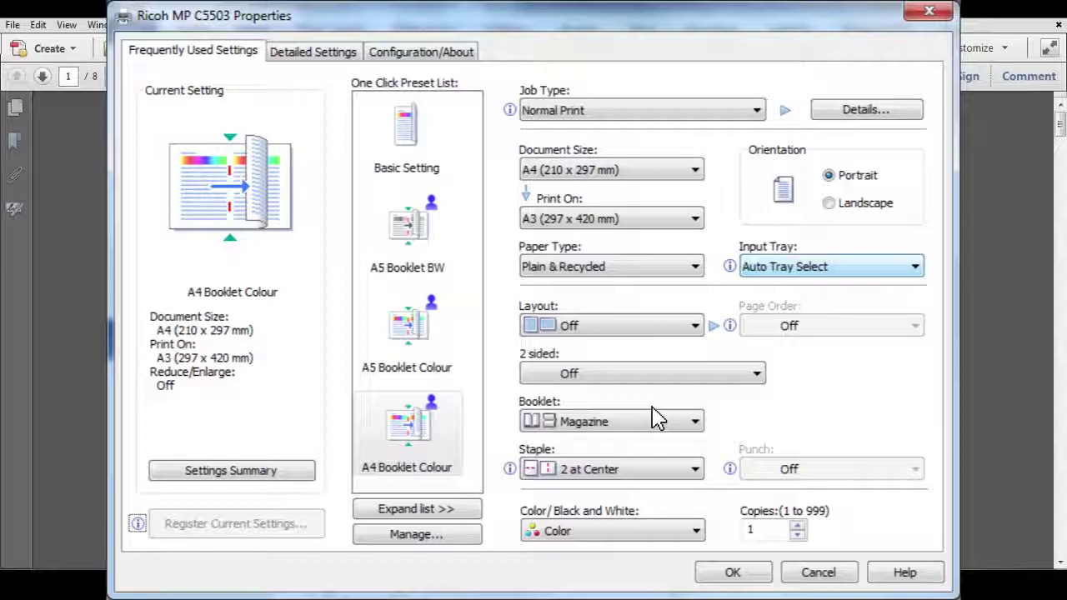
{"action": "left_click", "coordinate": [734, 574]}
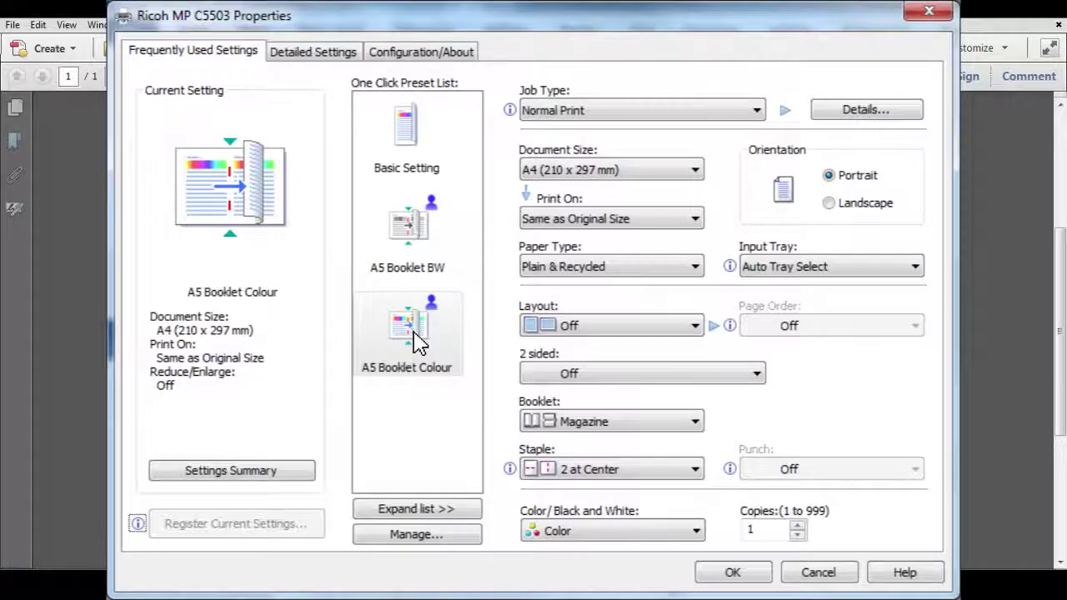
Step: Under Cover/Slip/Designate, enable Front Cover fed from Tray 4 with Print Mode Both Sides
{"action": "left_click", "coordinate": [337, 57]}
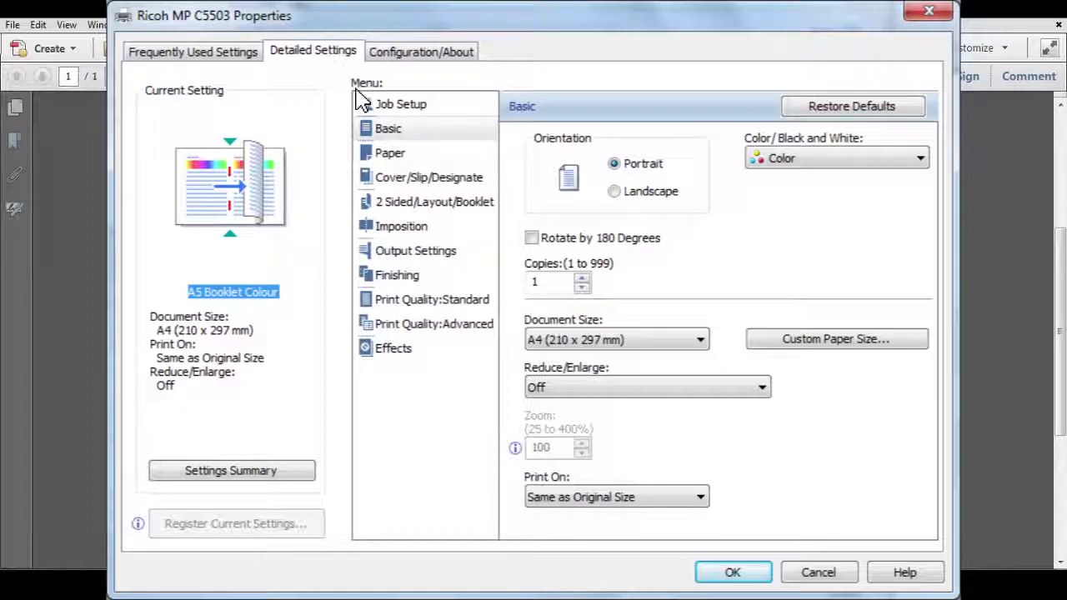
{"action": "left_click", "coordinate": [409, 185]}
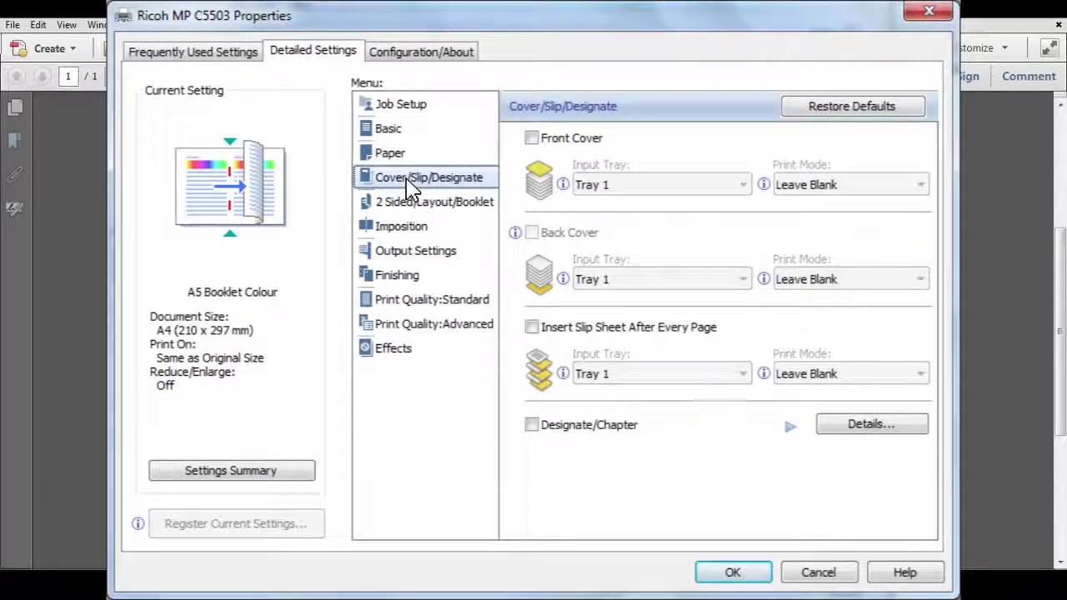
{"action": "left_click", "coordinate": [533, 139]}
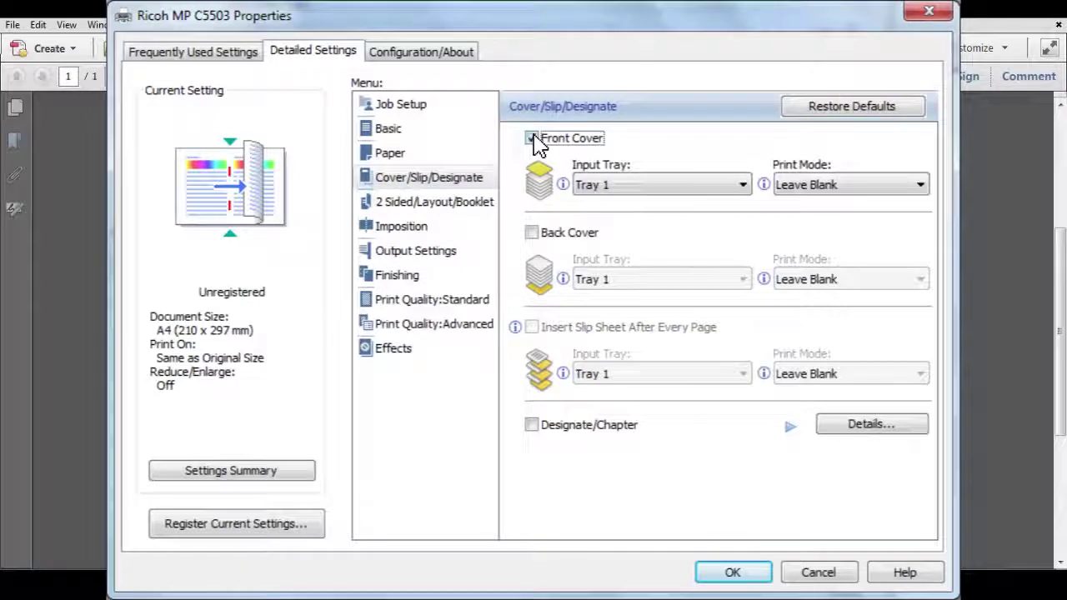
{"action": "left_click", "coordinate": [667, 188]}
{"action": "left_click", "coordinate": [670, 264]}
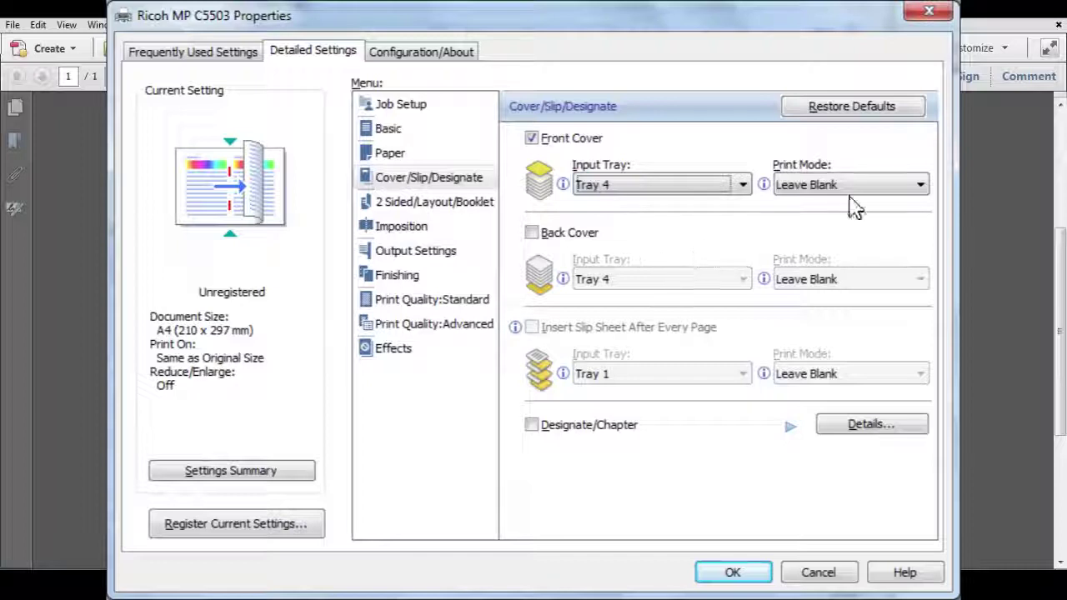
{"action": "left_click", "coordinate": [891, 193]}
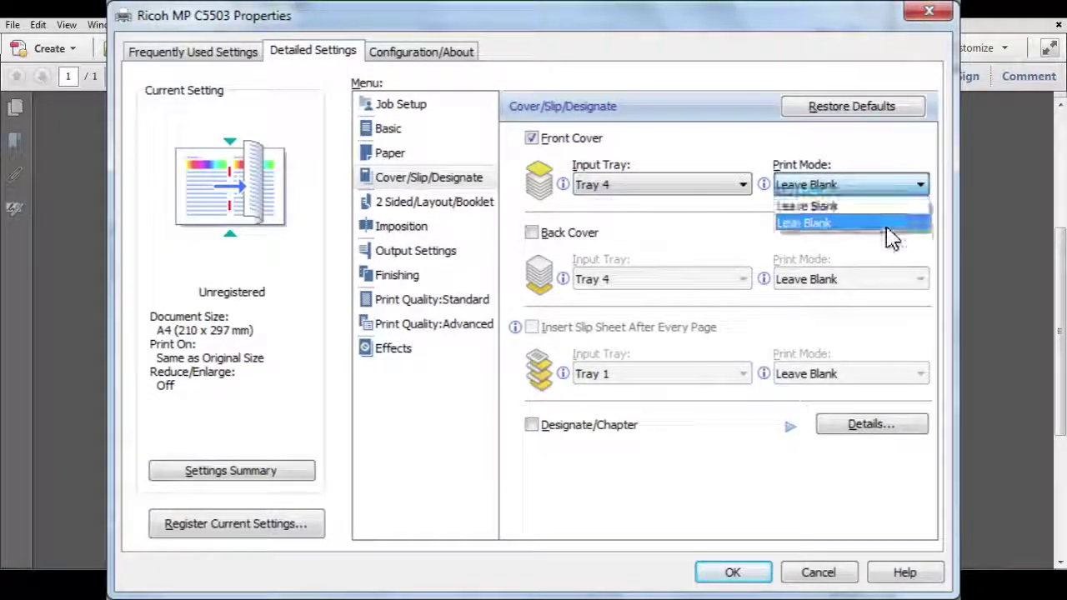
{"action": "left_click", "coordinate": [889, 224]}
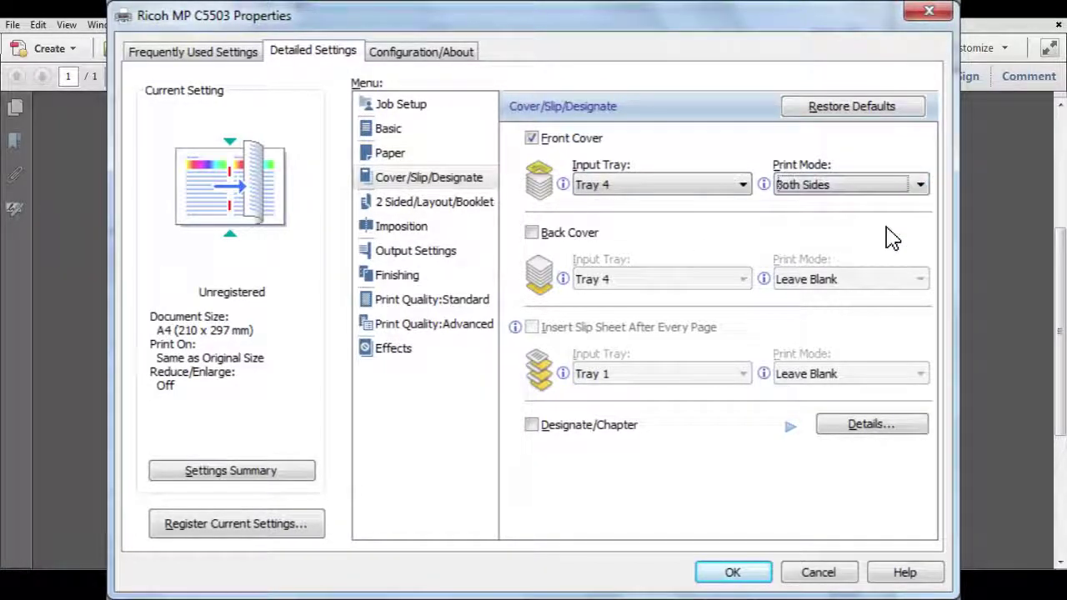
Step: Confirm the Ricoh properties with OK and send the document to print
{"action": "left_click", "coordinate": [755, 574]}
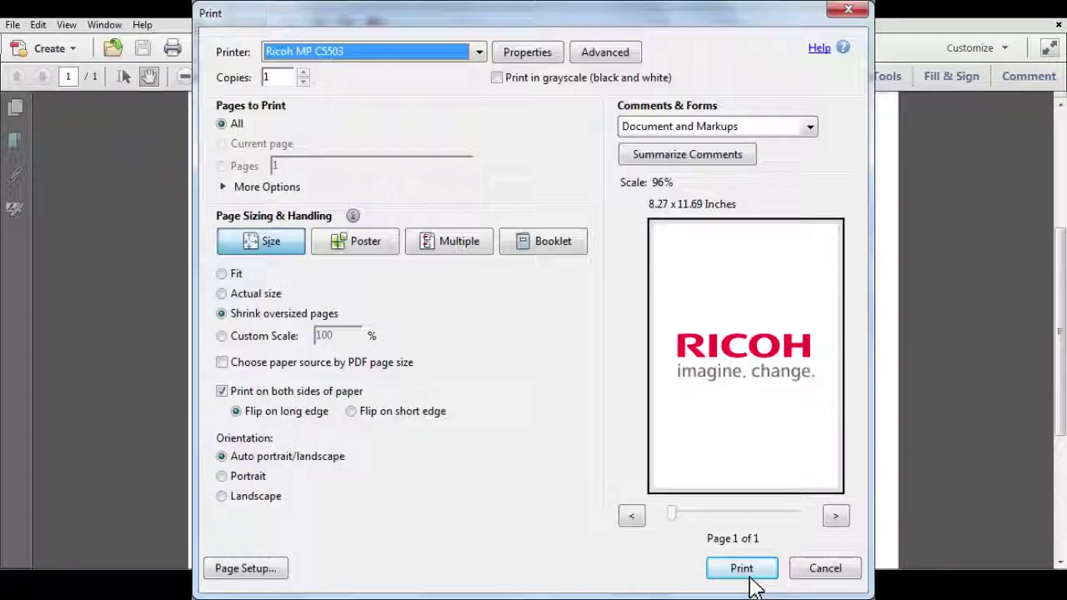
{"action": "left_click", "coordinate": [751, 577]}
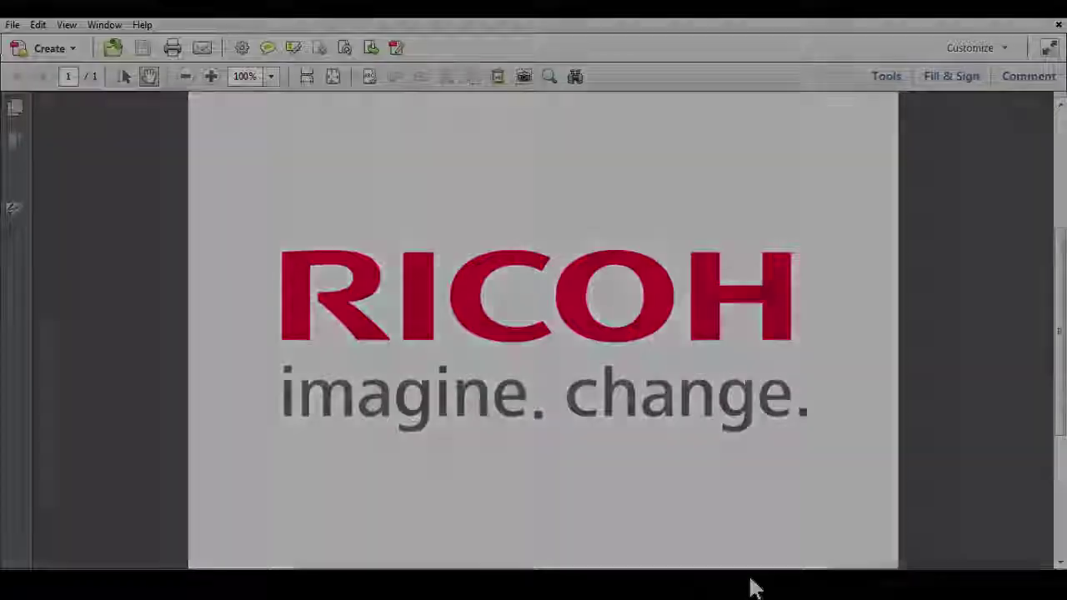